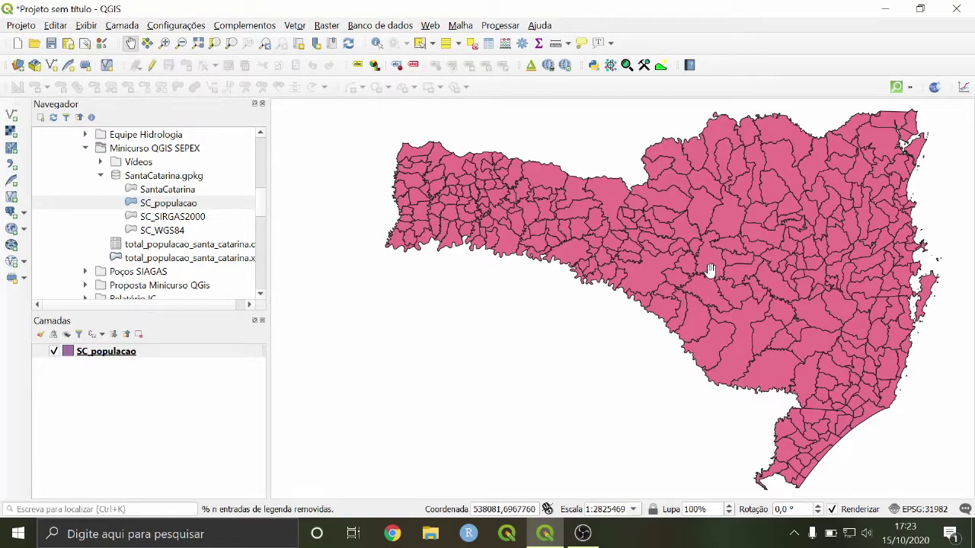
Open the attribute table of the SC_populacao layer and display it as a table.
left_click_drag(709, 272, 710, 268)
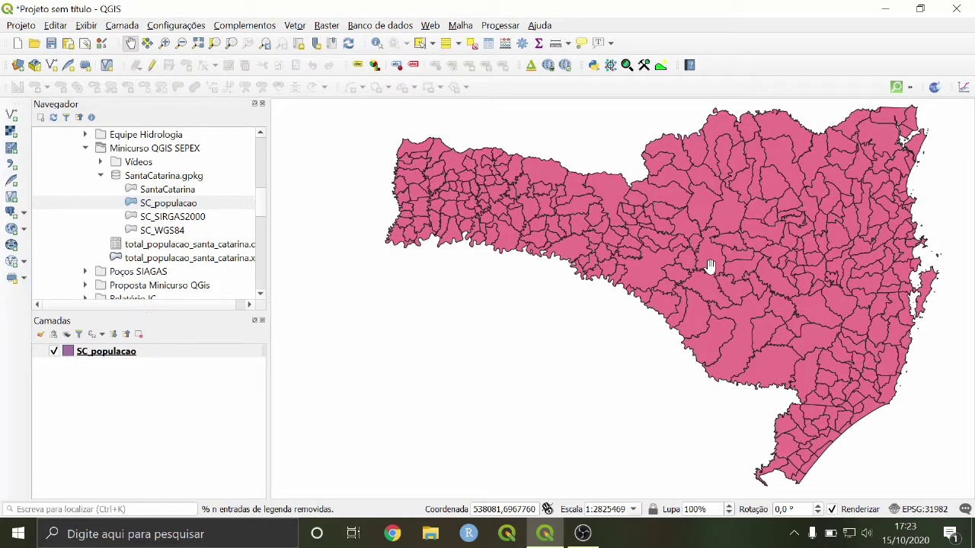
left_click(489, 44)
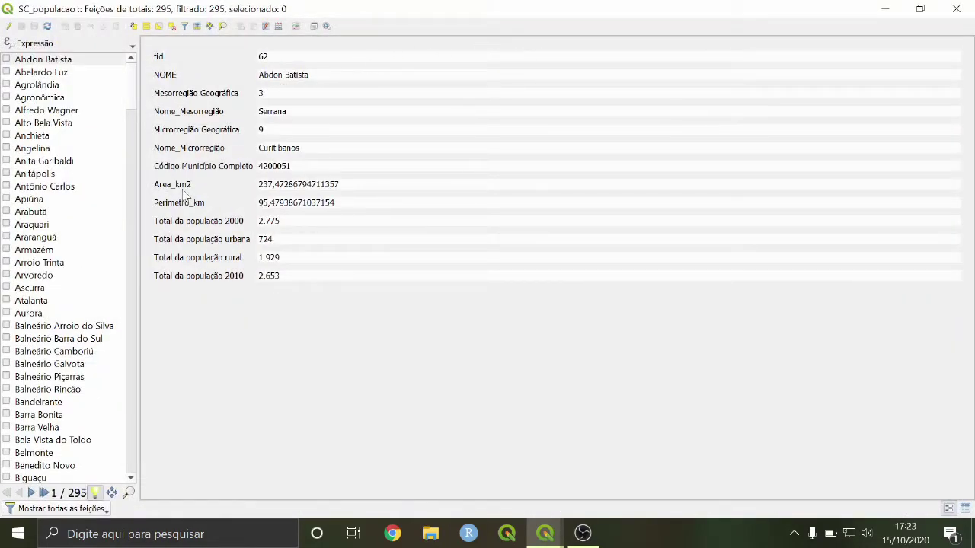
left_click(965, 508)
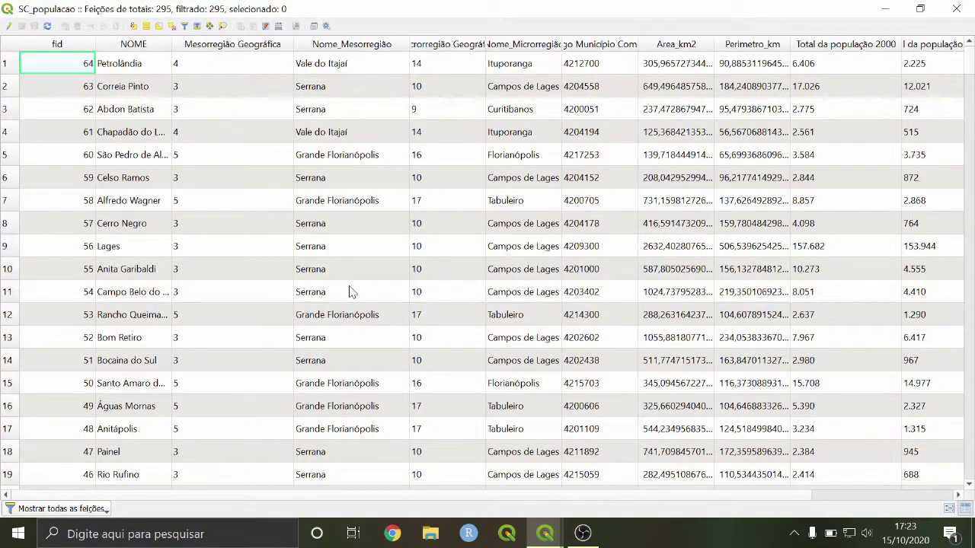
Select the features by form where Nome_Mesorregião contains "Vale do Itajaí", without case sensitivity.
left_click(184, 28)
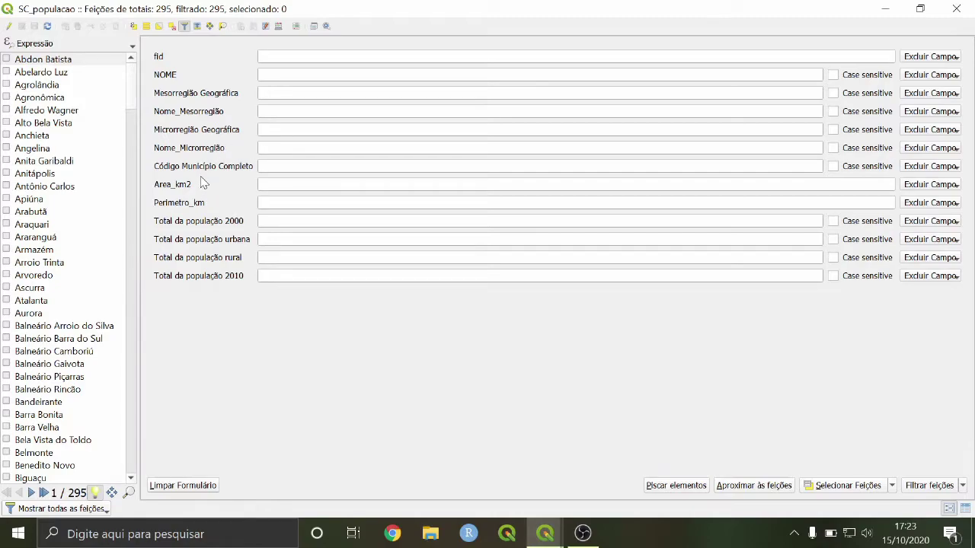
left_click(533, 111)
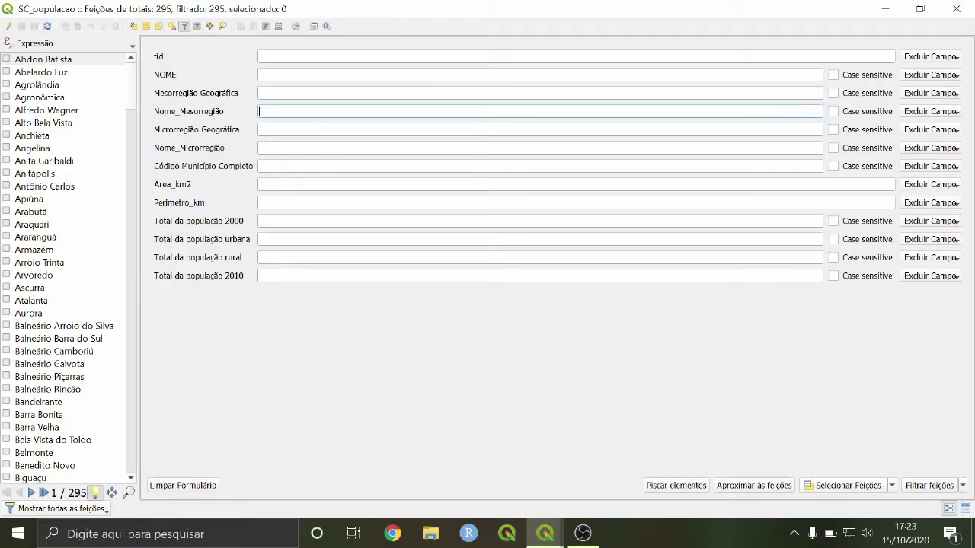
type("V")
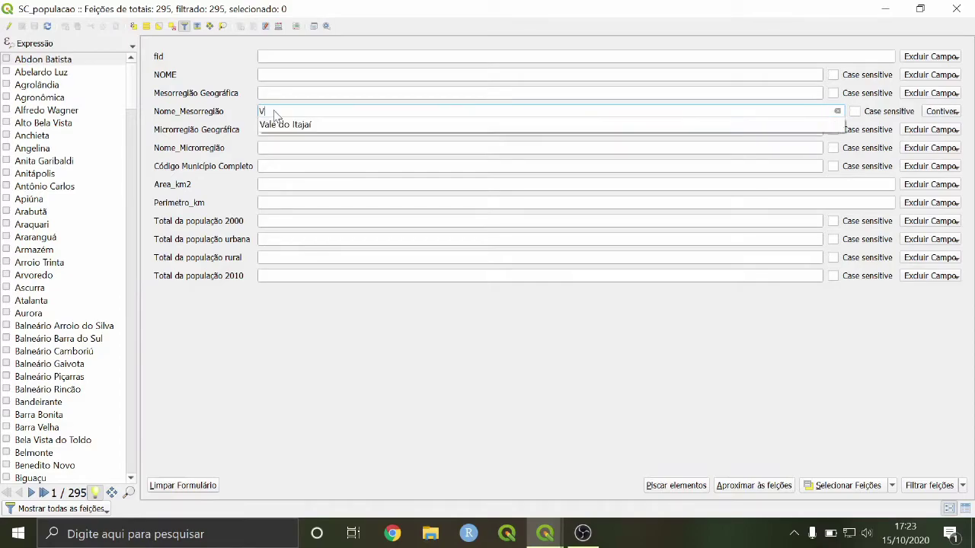
left_click(276, 124)
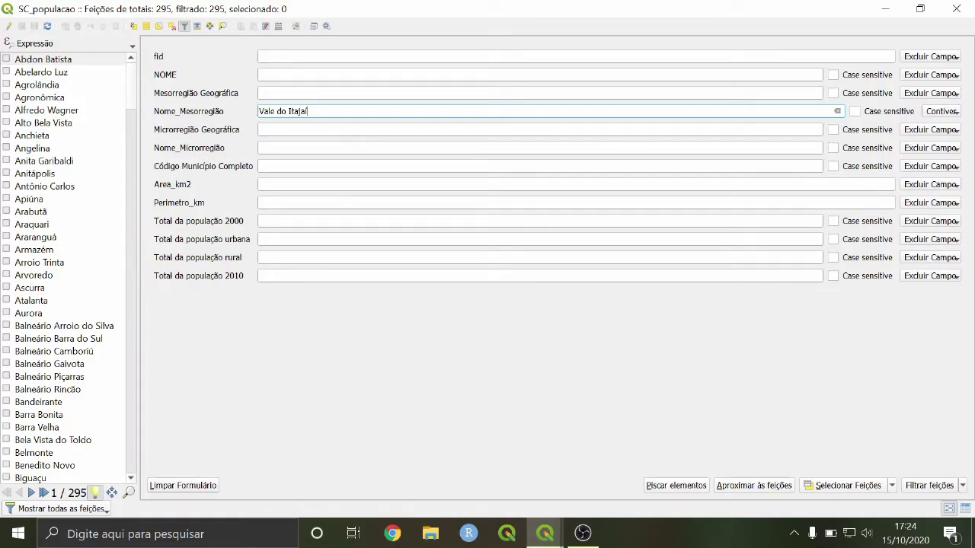
left_click(937, 113)
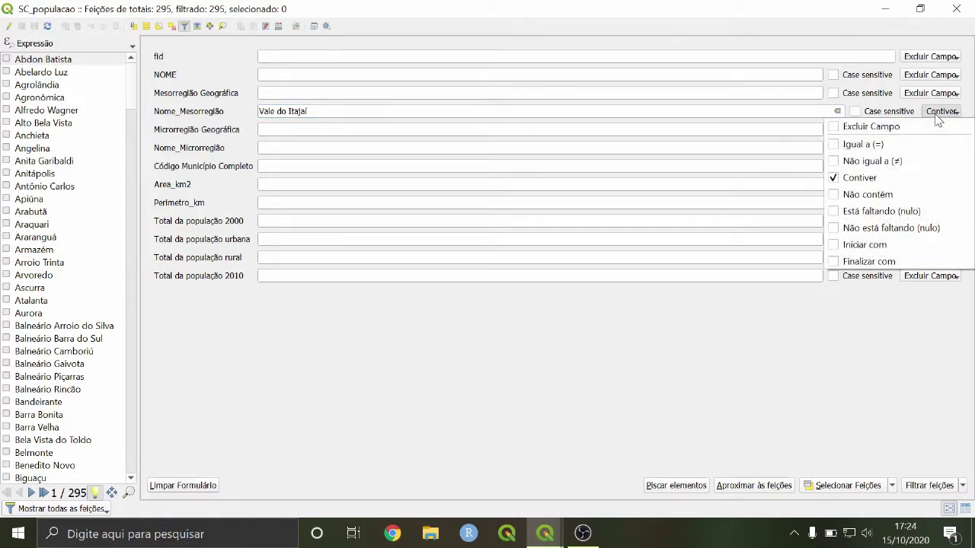
left_click(870, 104)
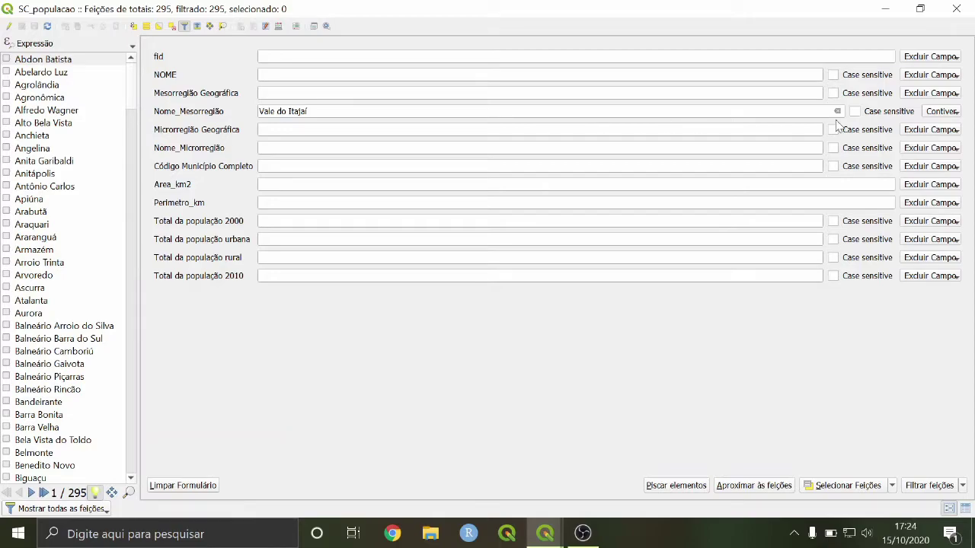
left_click(855, 112)
left_click(855, 115)
left_click_drag(259, 111, 306, 111)
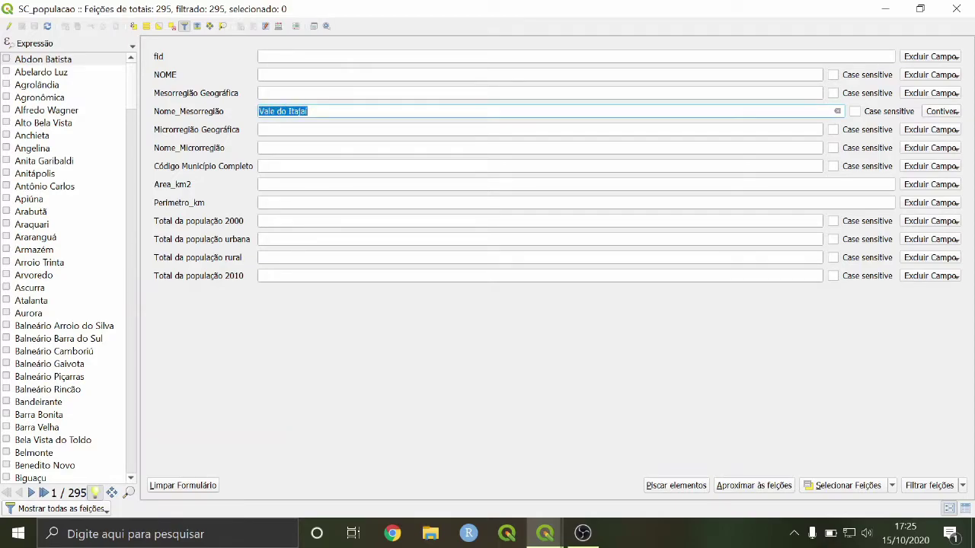
left_click(307, 111)
left_click(838, 488)
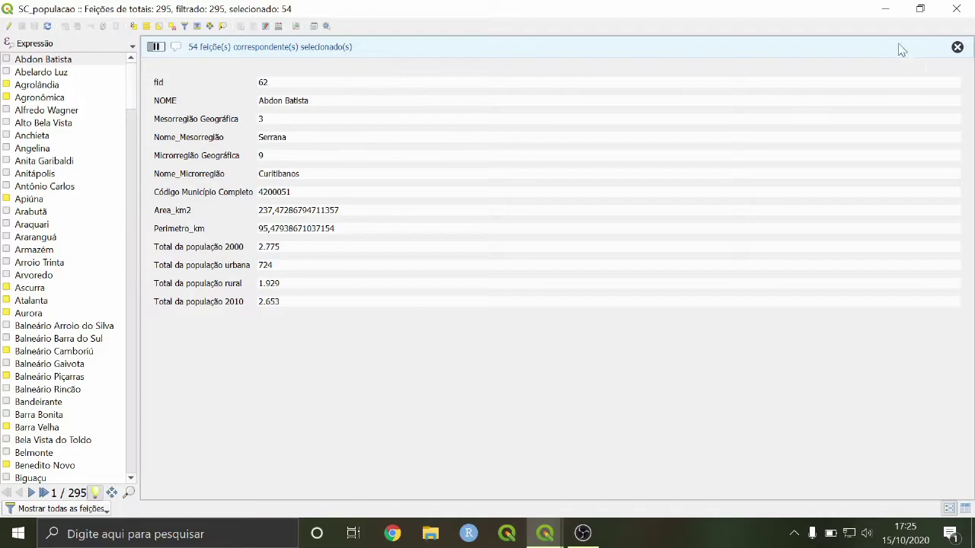
Examine the selected Vale do Itajaí municipalities on the map.
left_click(885, 9)
left_click_drag(866, 238, 776, 241)
scroll(777, 241, "up", 1)
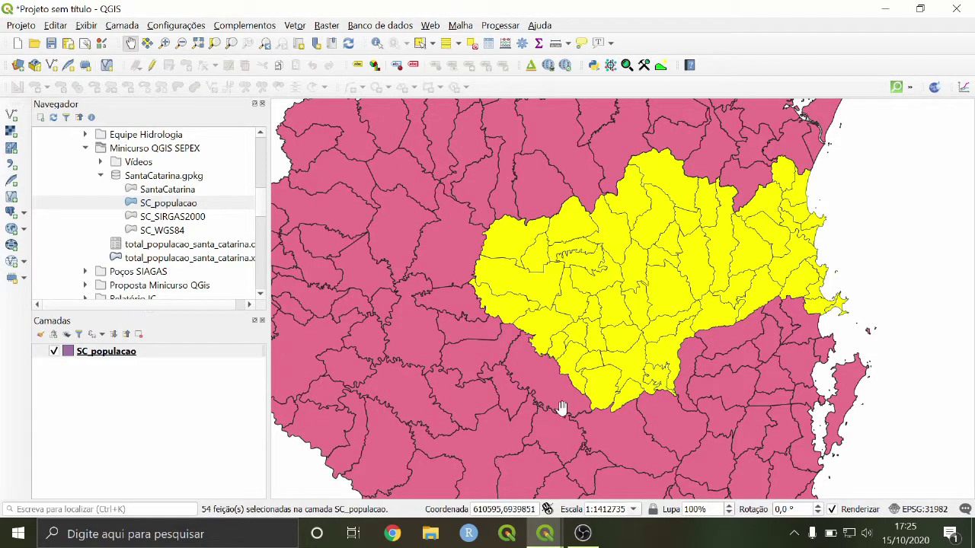
left_click_drag(656, 298, 792, 313)
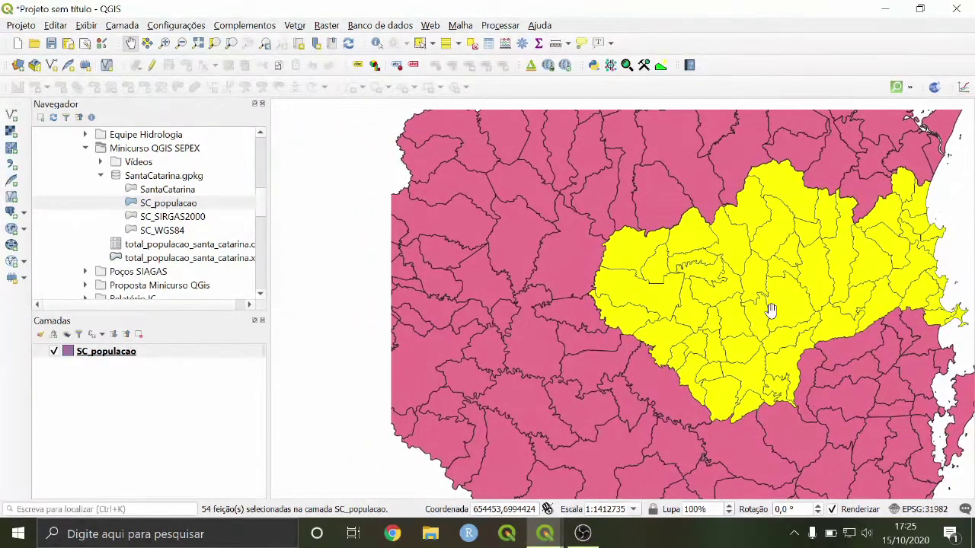
Return to the SC_populacao attribute table in table view and move the selected rows to the top.
mouse_move(549, 537)
left_click(591, 464)
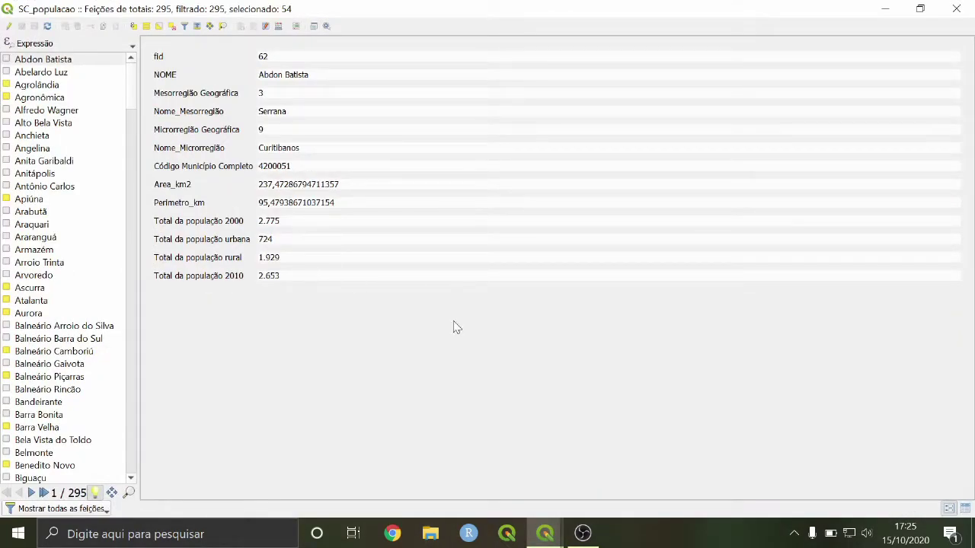
left_click(965, 508)
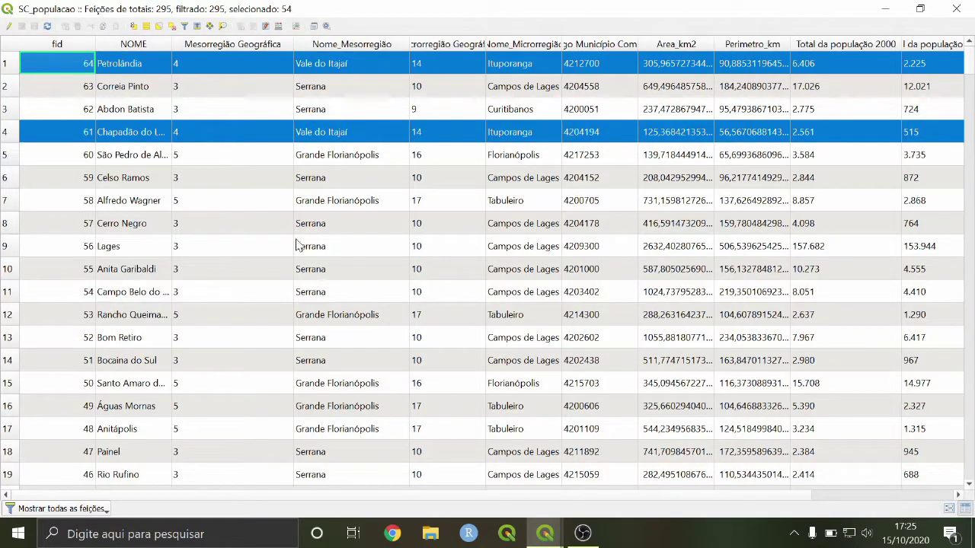
scroll(297, 248, "down", 10)
scroll(292, 253, "up", 9)
scroll(290, 255, "up", 1)
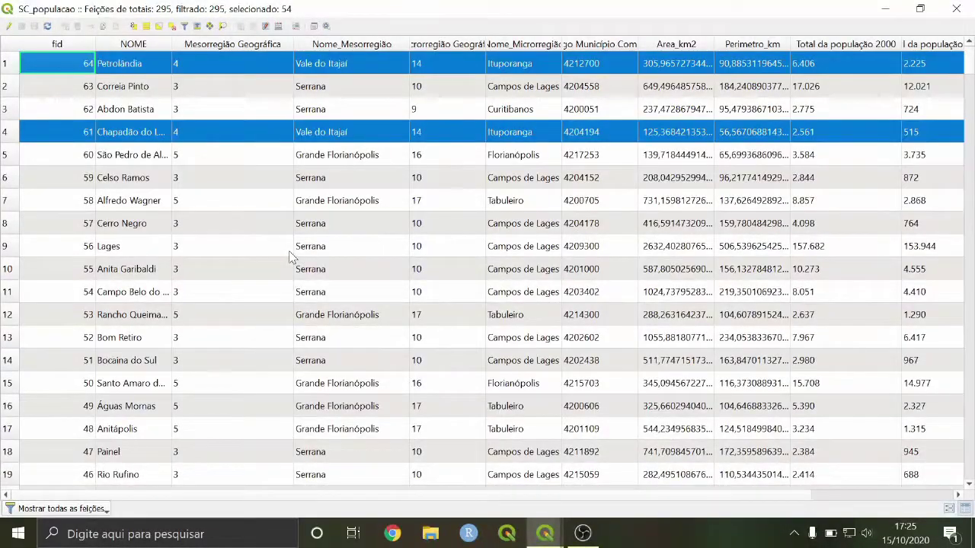
left_click(196, 28)
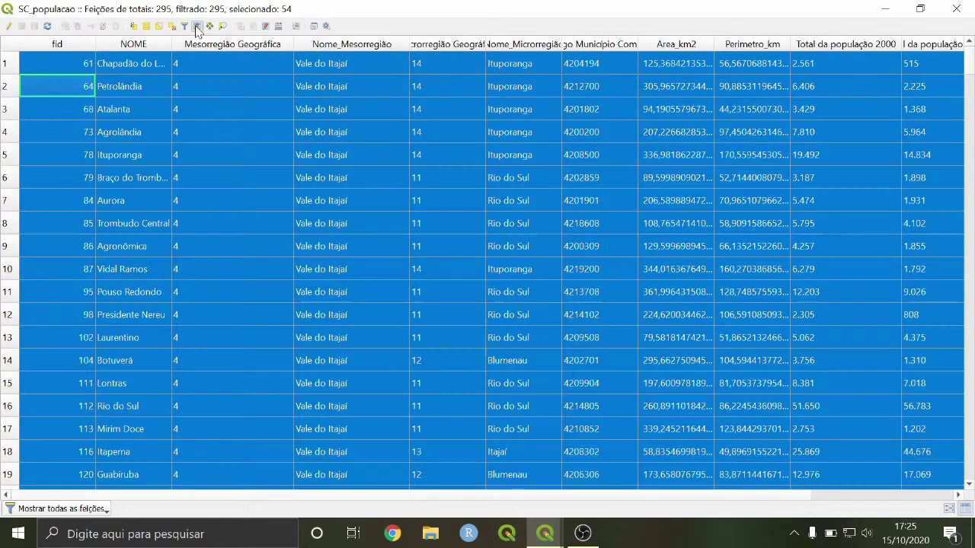
scroll(263, 230, "down", 9)
scroll(263, 230, "down", 6)
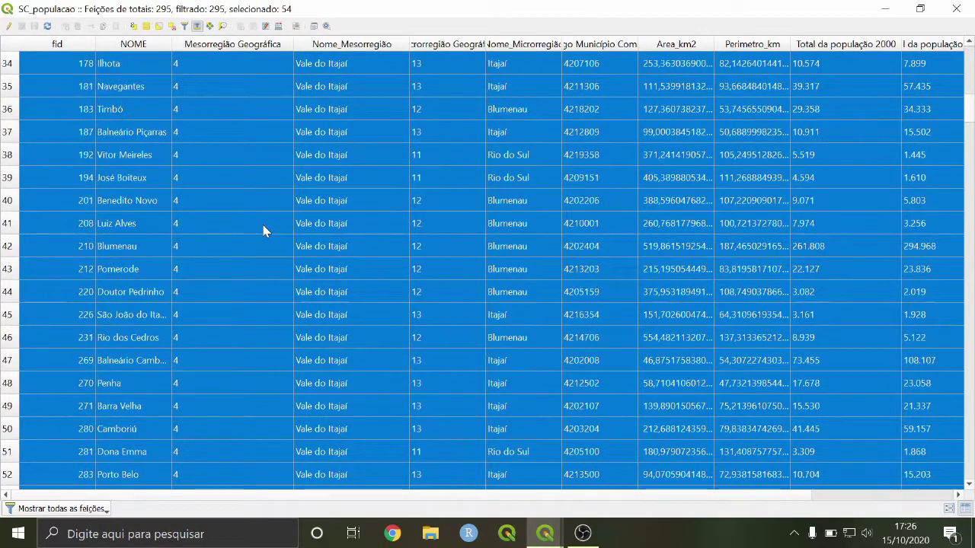
scroll(262, 231, "up", 15)
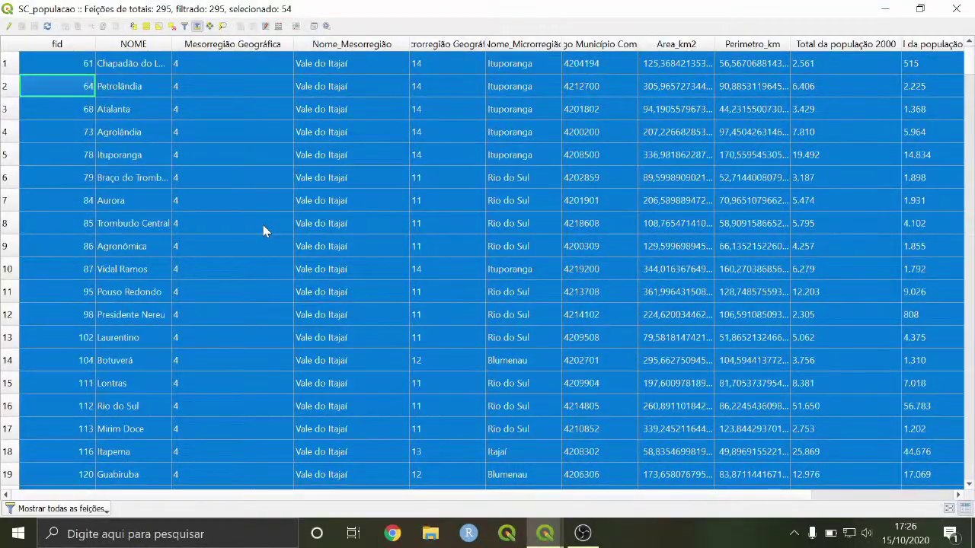
Select by form the Vale do Itajaí municipalities whose Area_km2 is greater than 200.
left_click(183, 29)
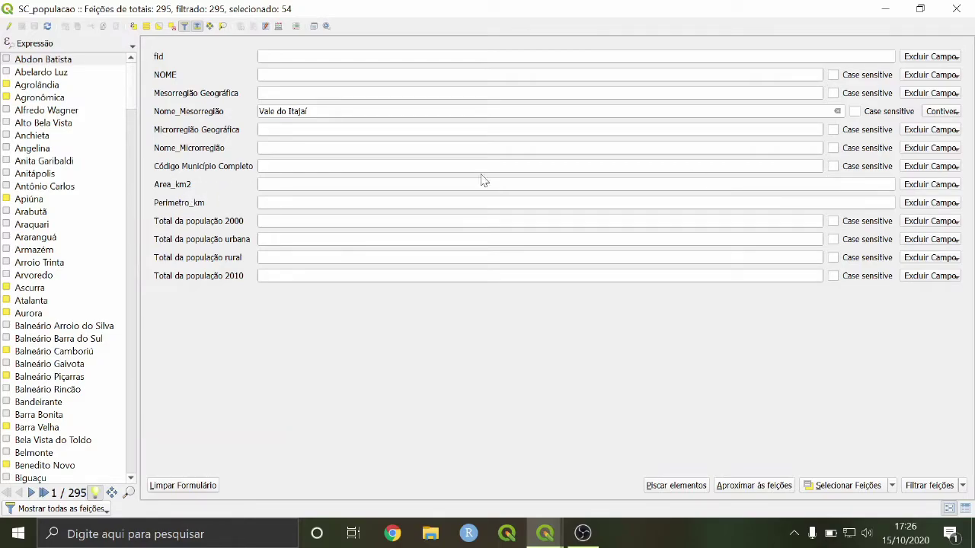
left_click(954, 186)
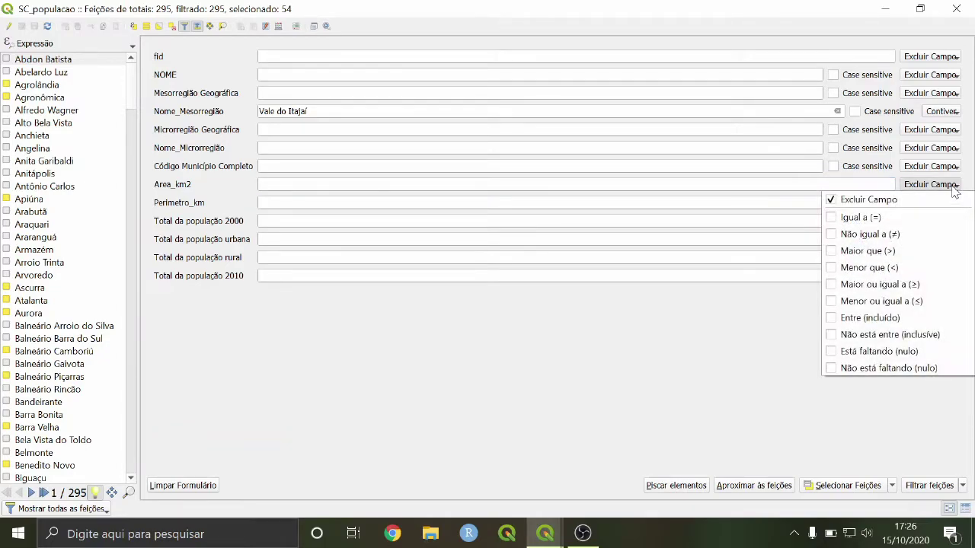
left_click(832, 253)
left_click(260, 184)
type("200")
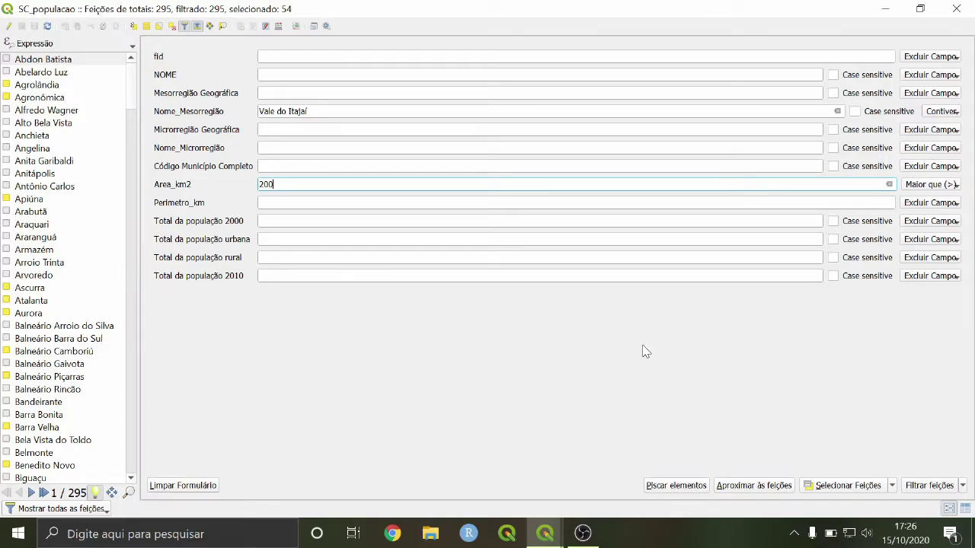
left_click(842, 487)
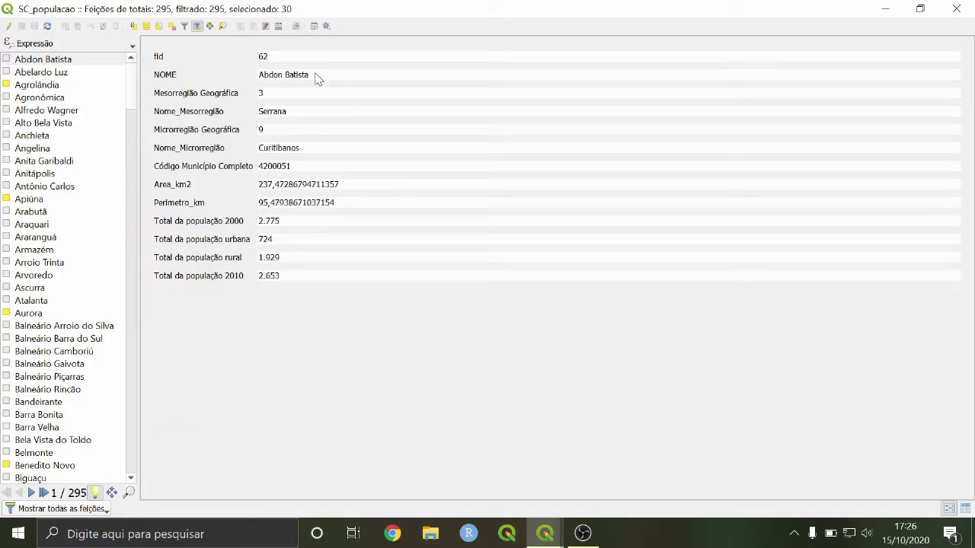
Examine on the map which Vale do Itajaí municipalities match the area condition.
left_click(882, 12)
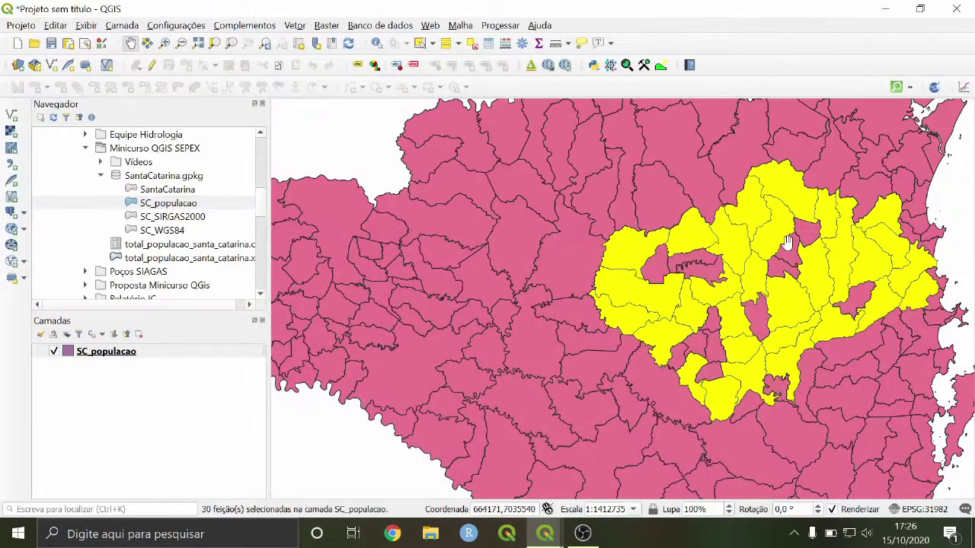
scroll(780, 288, "down", 2)
left_click_drag(781, 288, 706, 285)
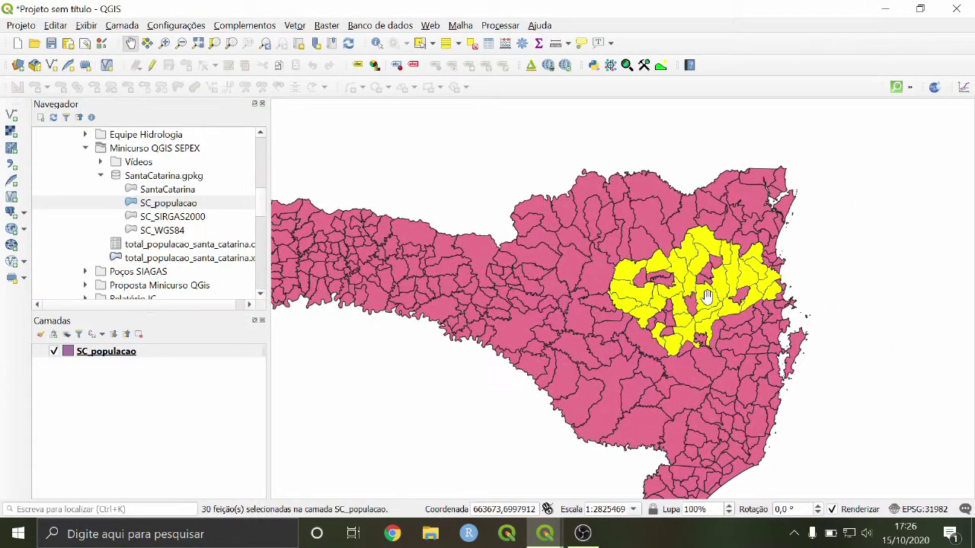
scroll(707, 285, "up", 1)
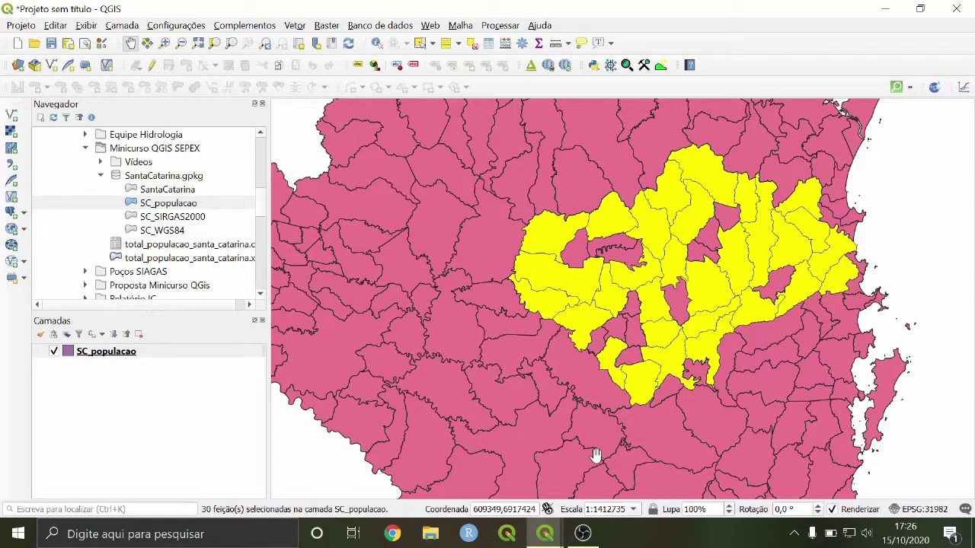
Go back to the SC_populacao attribute table and close it.
mouse_move(541, 544)
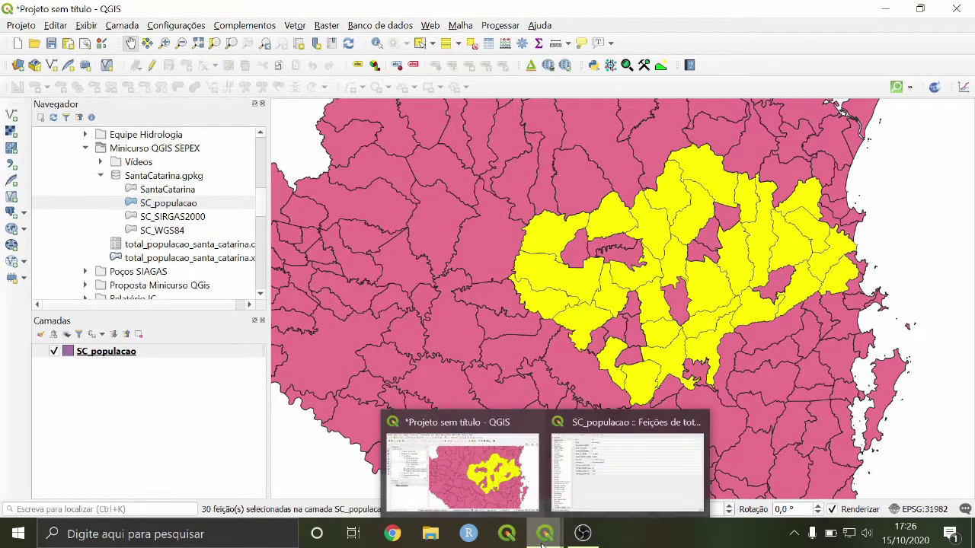
left_click(581, 472)
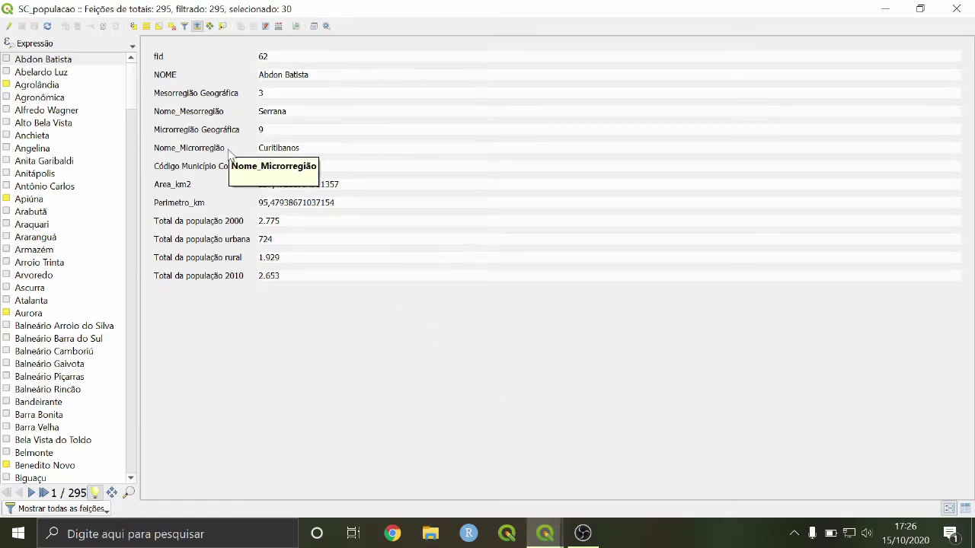
left_click(954, 6)
View the export options for saving only the selected features of SC_populacao, without exporting them.
right_click(105, 352)
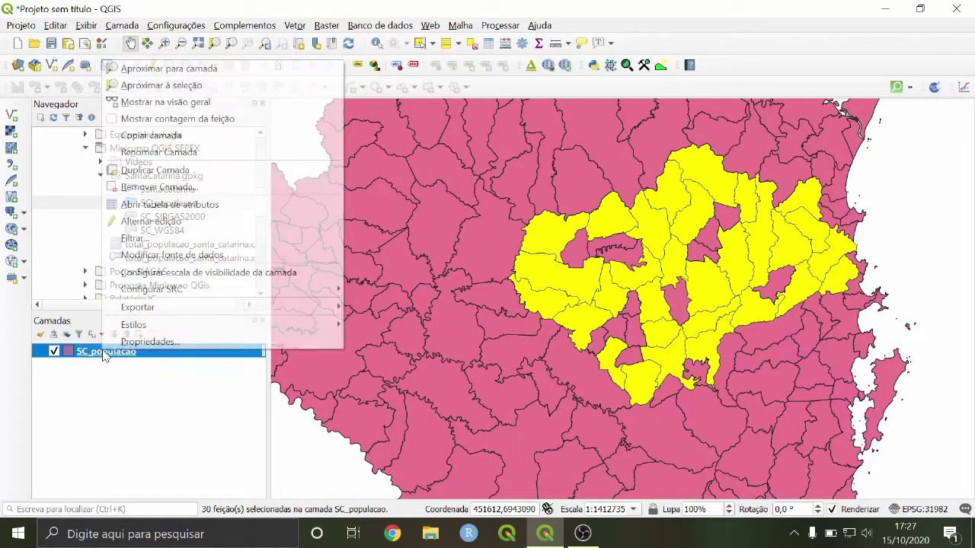
mouse_move(132, 309)
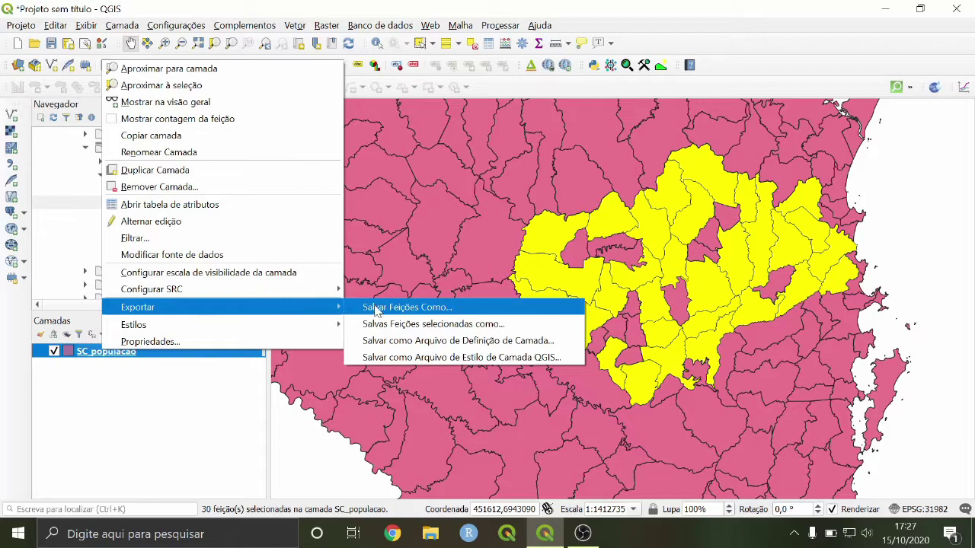
left_click(437, 328)
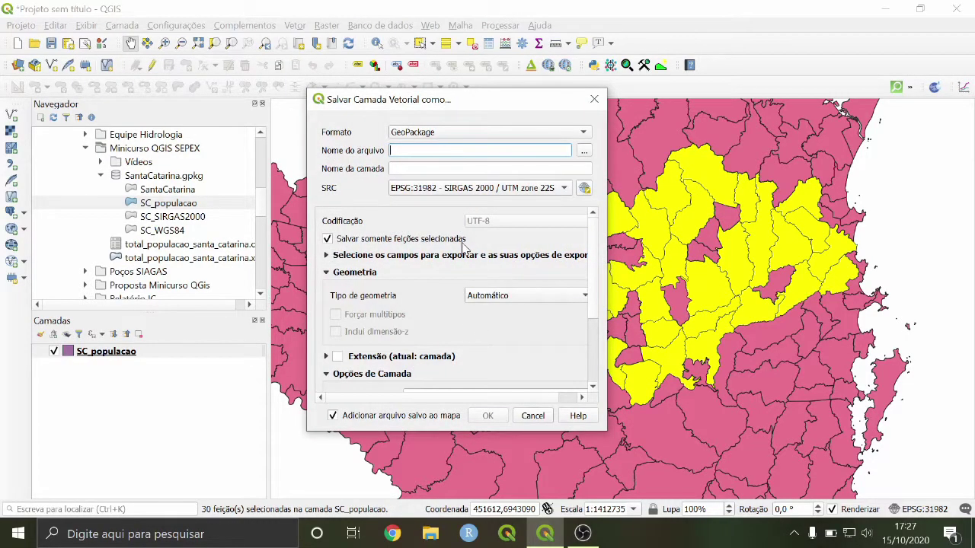
left_click(594, 100)
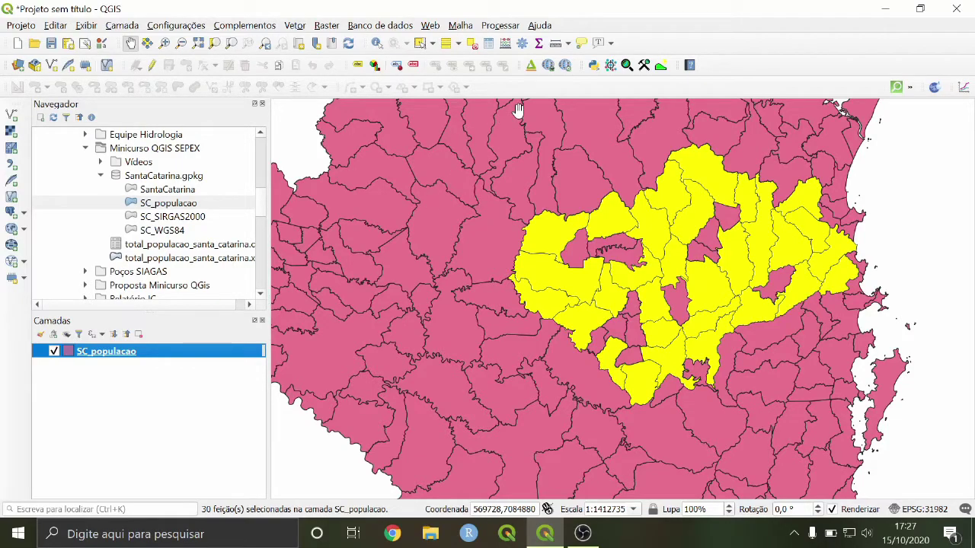
Clear the feature selection, show the whole state on the map and make SC_populacao the active layer.
left_click(472, 44)
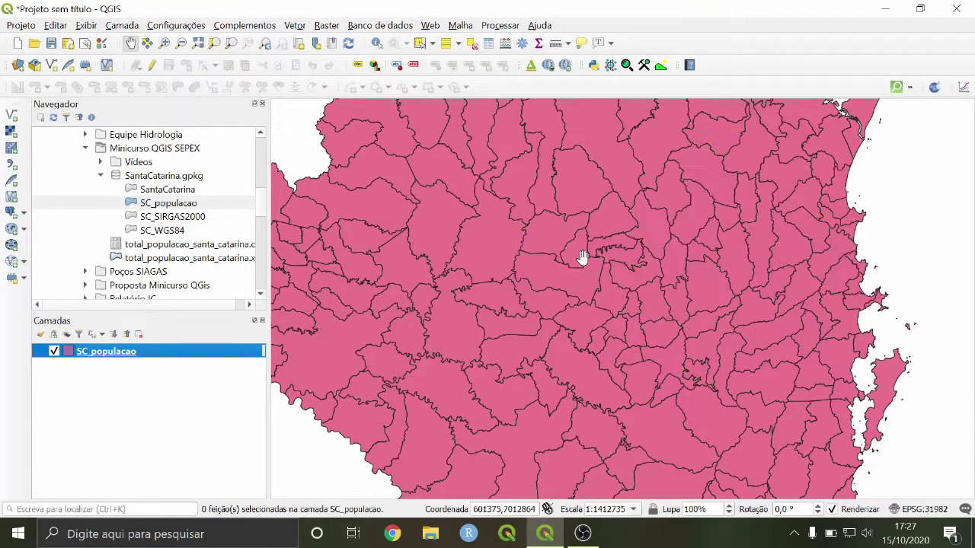
scroll(560, 393, "down", 1)
left_click_drag(559, 393, 723, 299)
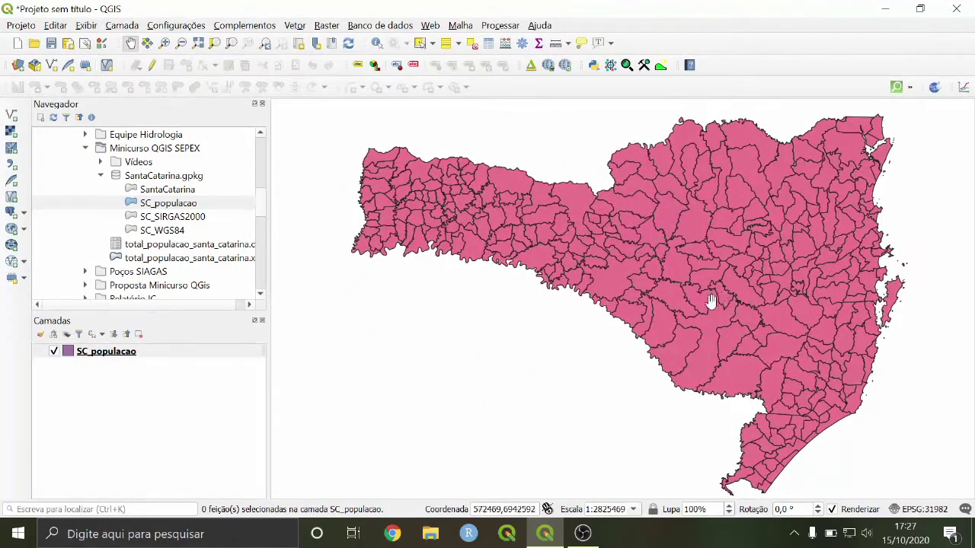
left_click(128, 356)
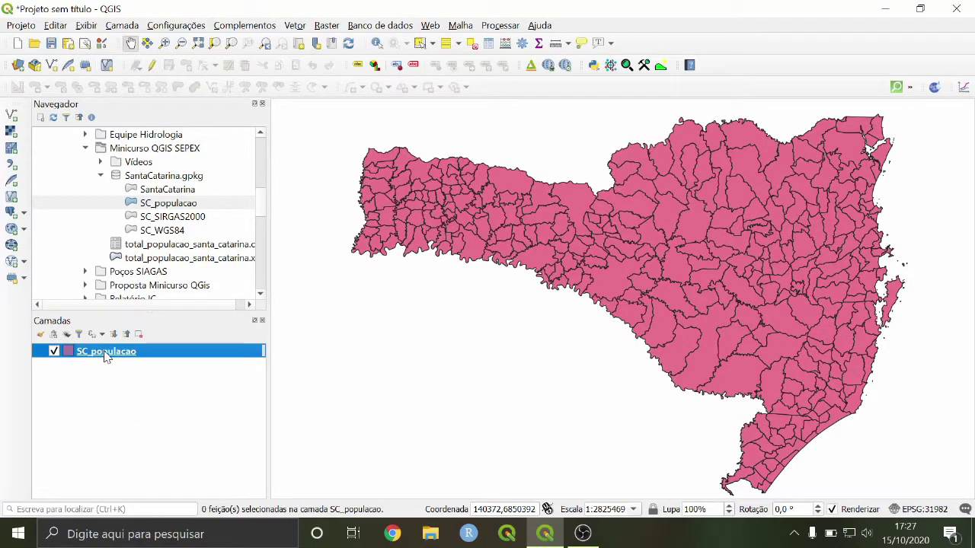
Start a provider filter query on the SC_populacao layer with the expression "Nome_Mesorregião" =.
right_click(106, 356)
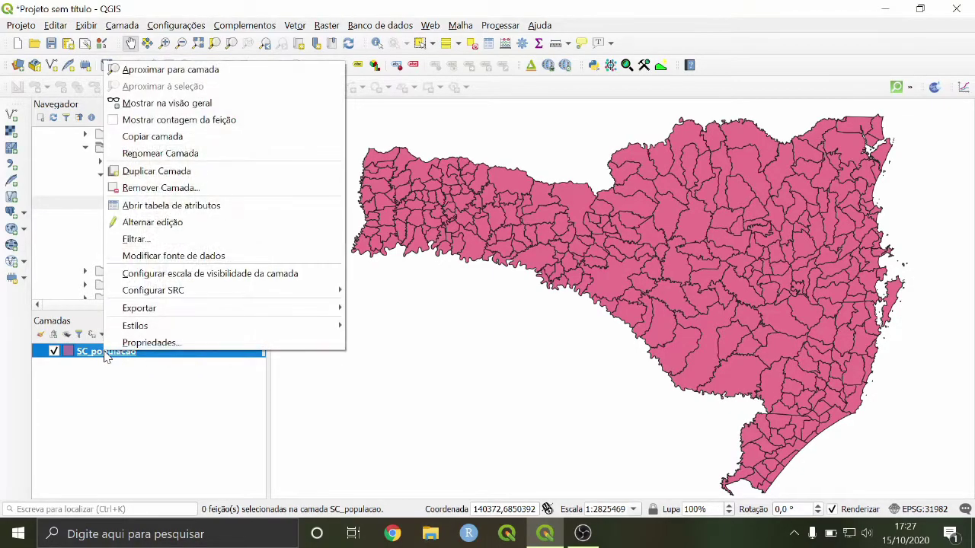
left_click(152, 239)
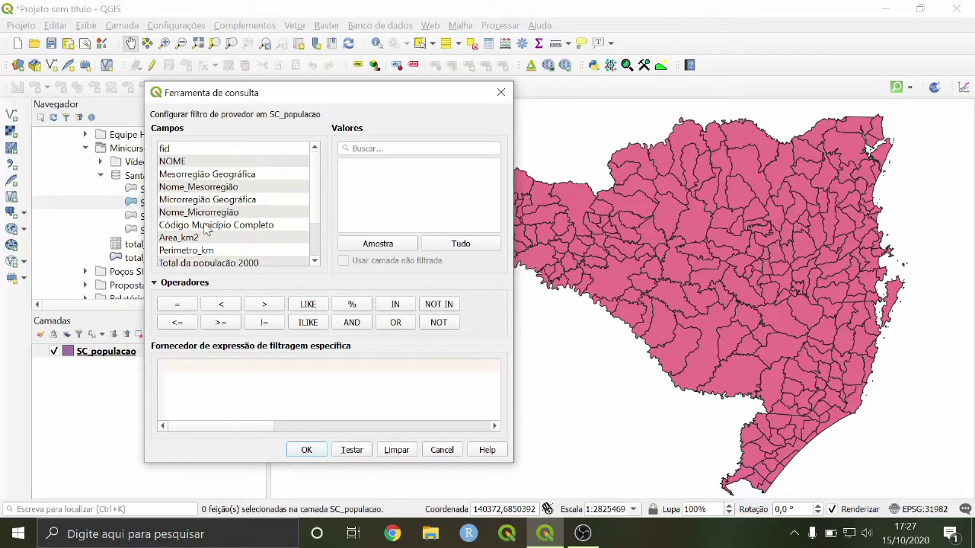
left_click(195, 188)
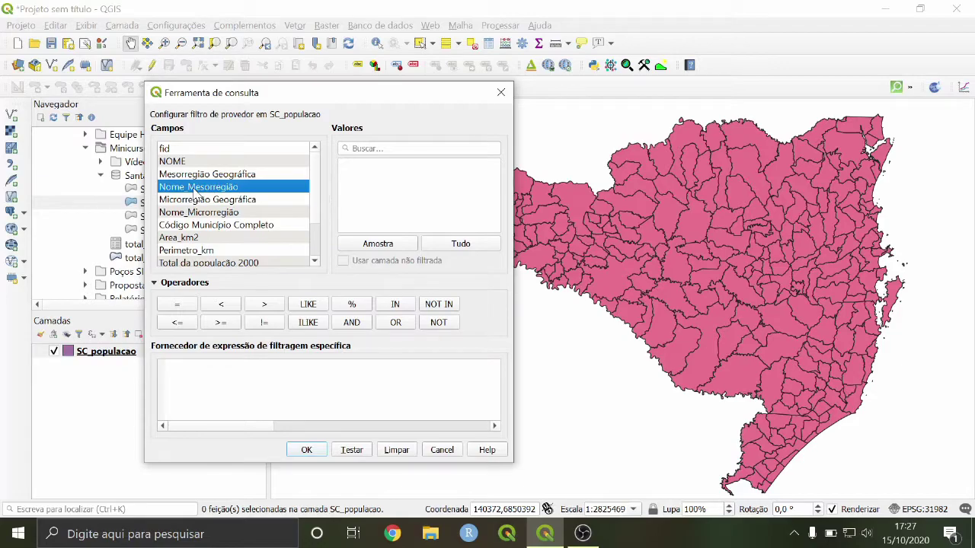
double_click(195, 188)
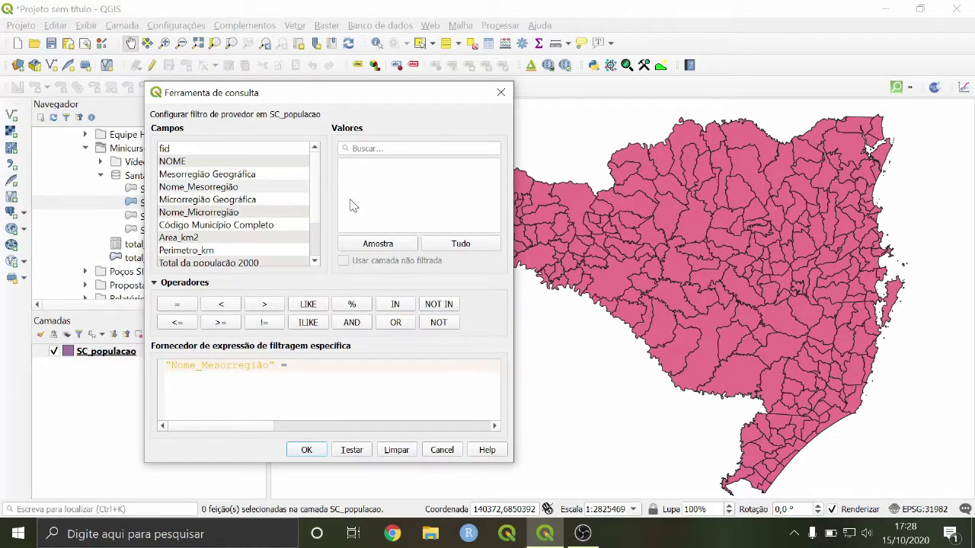
Load sample values of the mesoregion name field and complete the filter expression with 'Vale do Itajaí'.
left_click(395, 244)
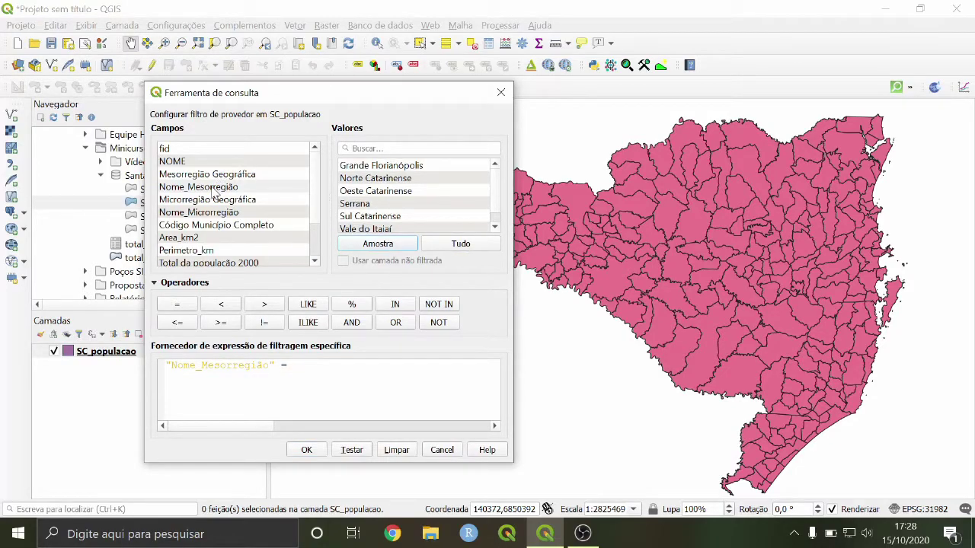
scroll(394, 214, "down", 1)
scroll(396, 216, "up", 1)
scroll(396, 220, "down", 1)
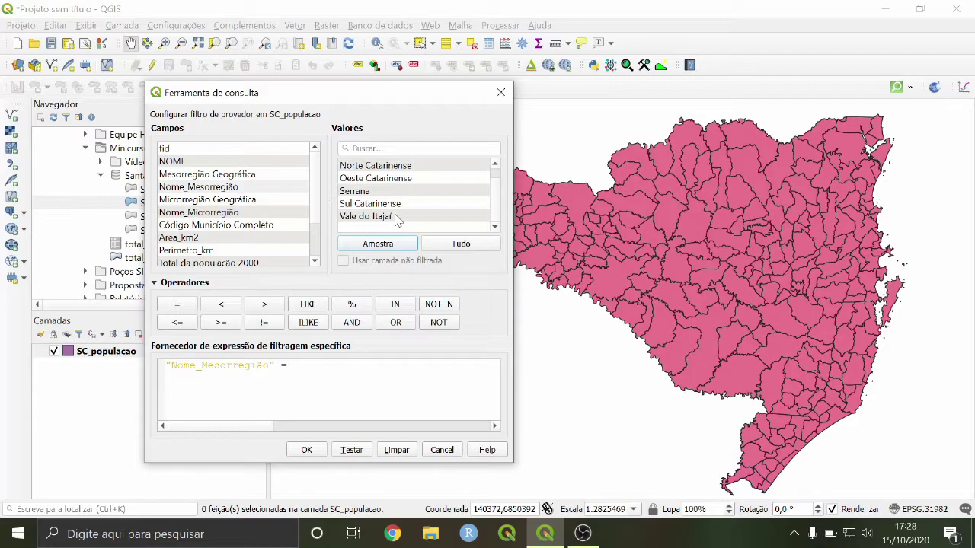
scroll(395, 219, "up", 1)
scroll(395, 219, "down", 1)
left_click(362, 218)
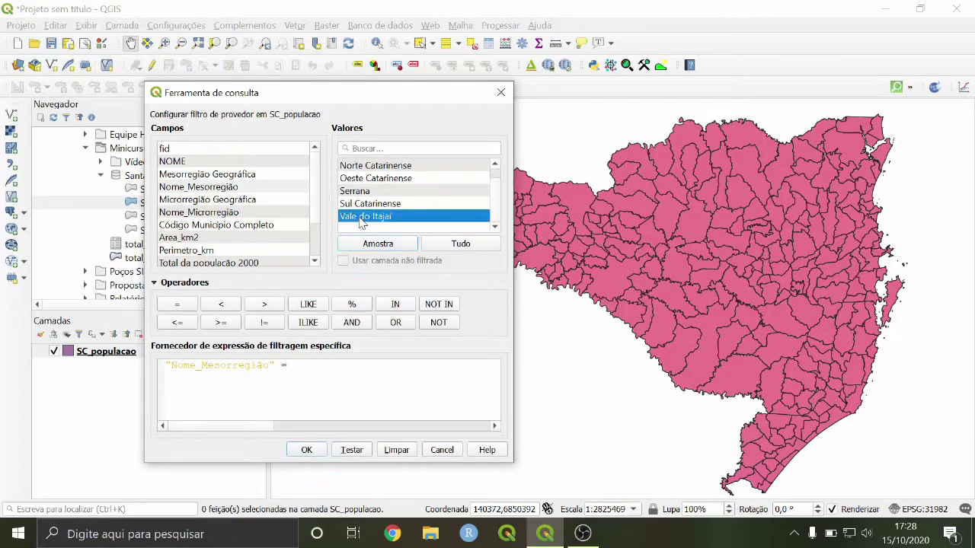
double_click(362, 218)
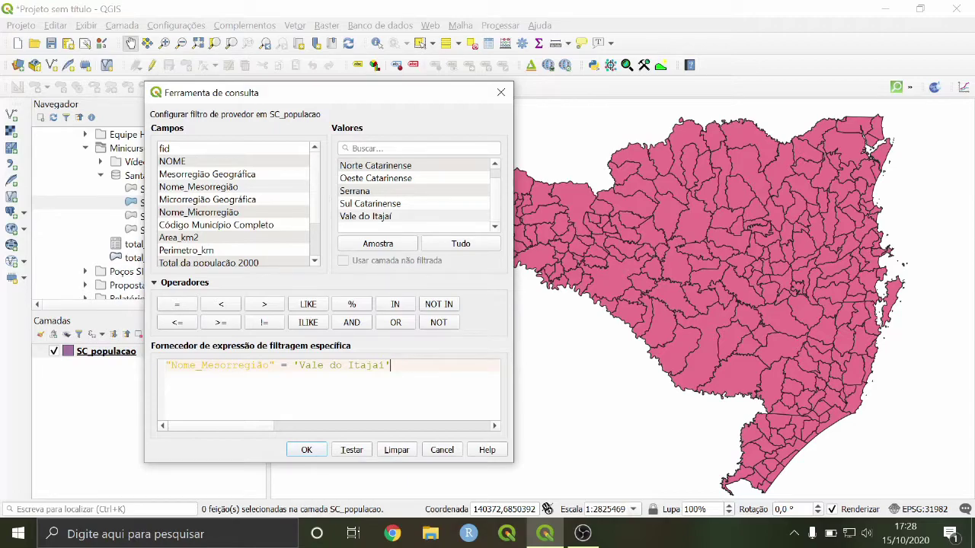
Test the mesoregion filter query, apply it to SC_populacao and view the filtered municipalities up close on the map.
left_click(348, 450)
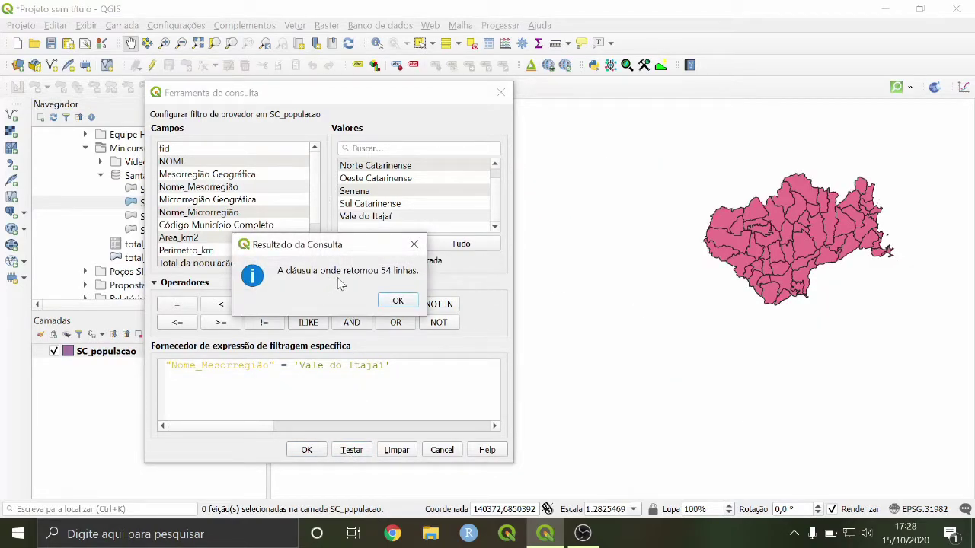
left_click(397, 303)
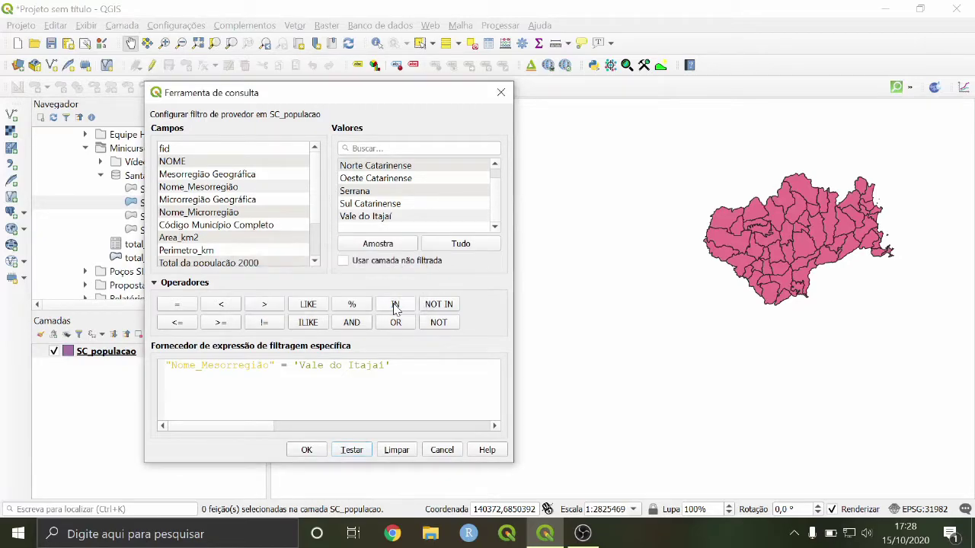
left_click(306, 451)
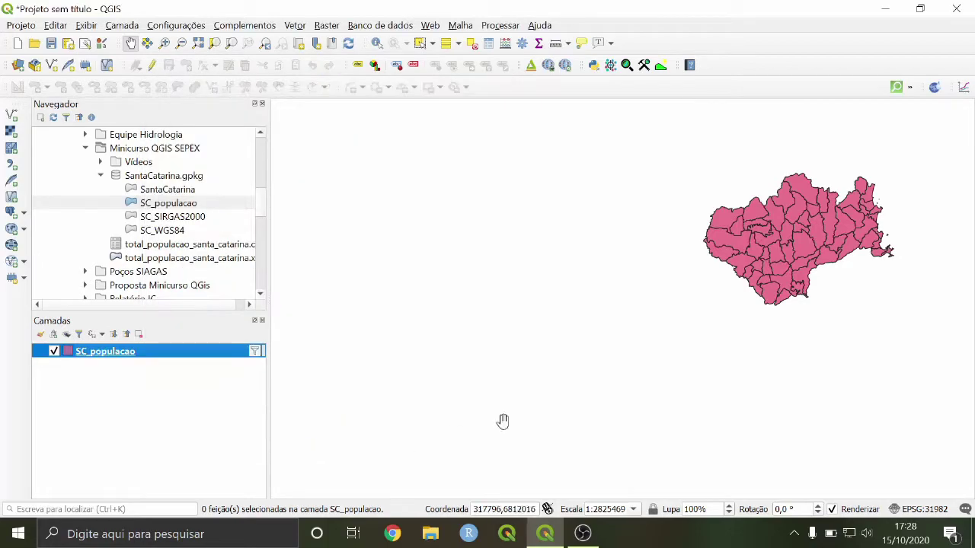
scroll(638, 327, "up", 1)
left_click_drag(644, 329, 642, 315)
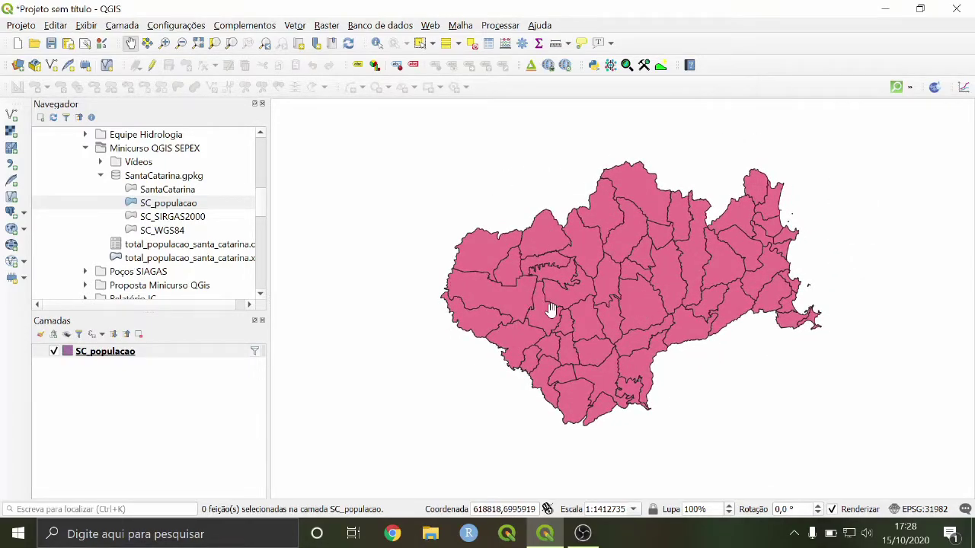
left_click_drag(547, 308, 535, 305)
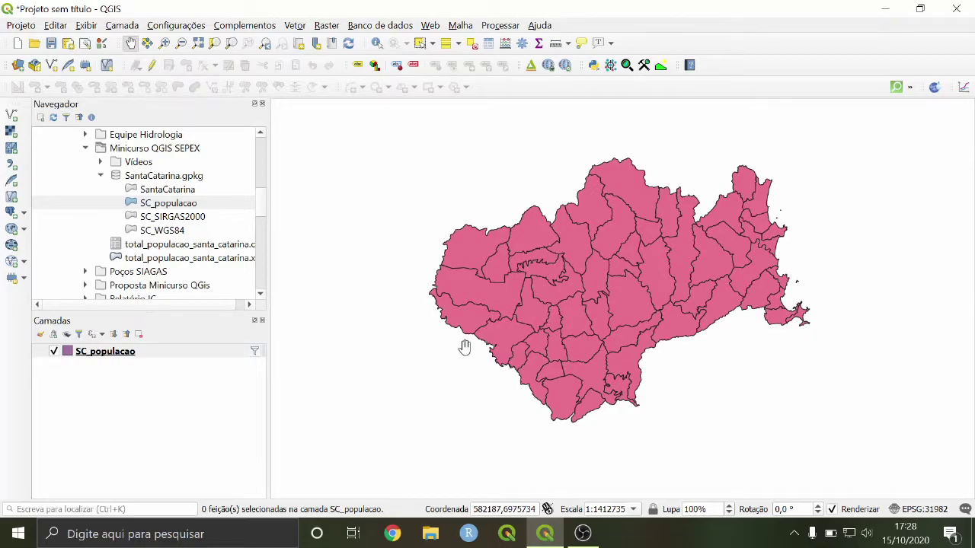
Reopen the SC_populacao filter query, clear its expression, apply the change and show the whole state on the map.
left_click(256, 354)
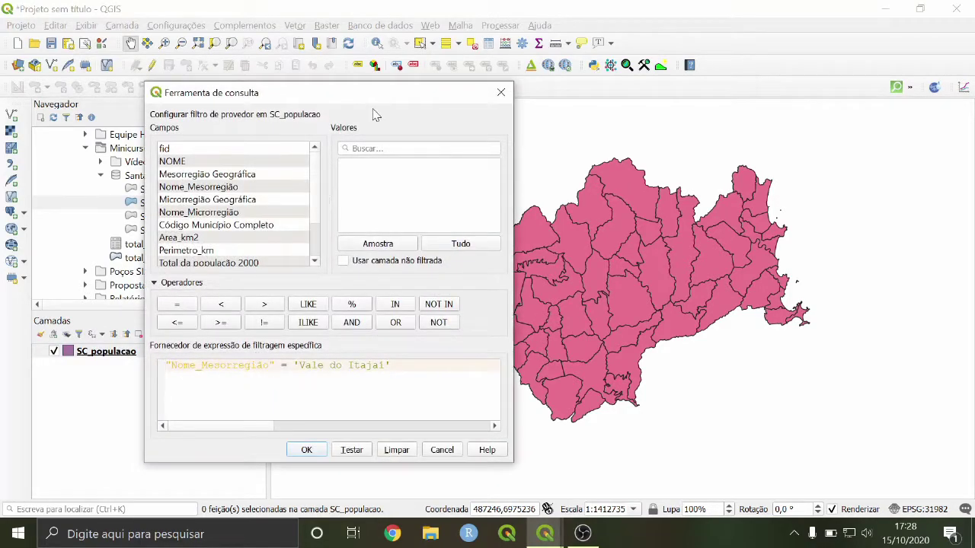
left_click(500, 93)
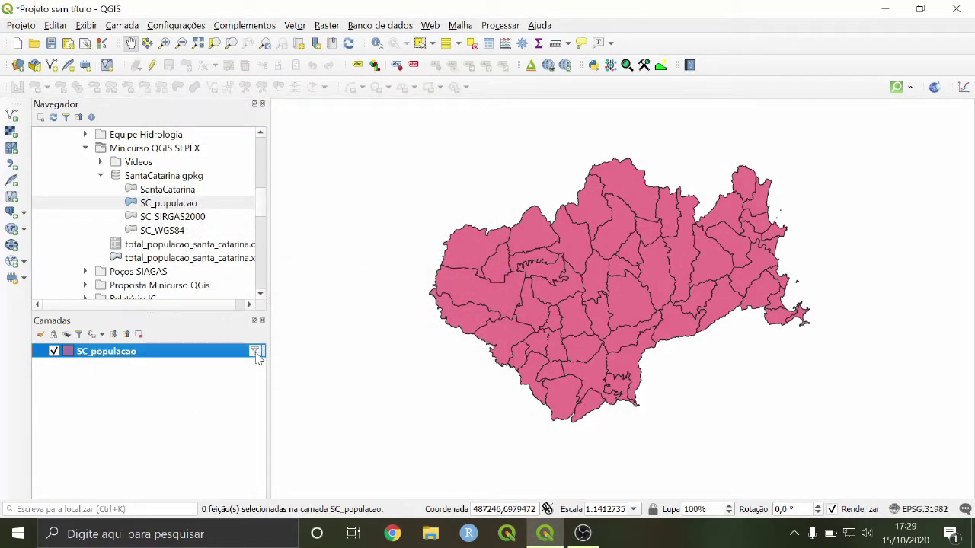
left_click(256, 353)
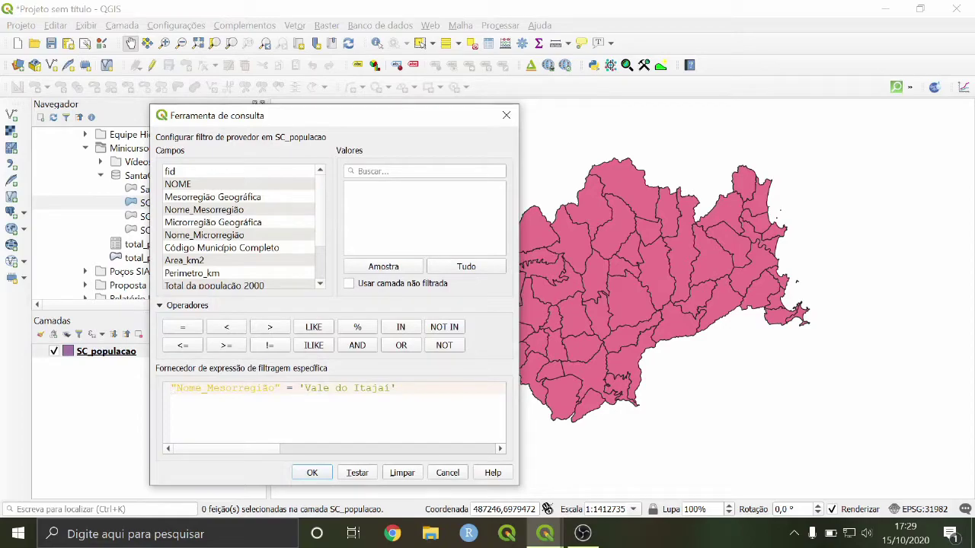
left_click(403, 473)
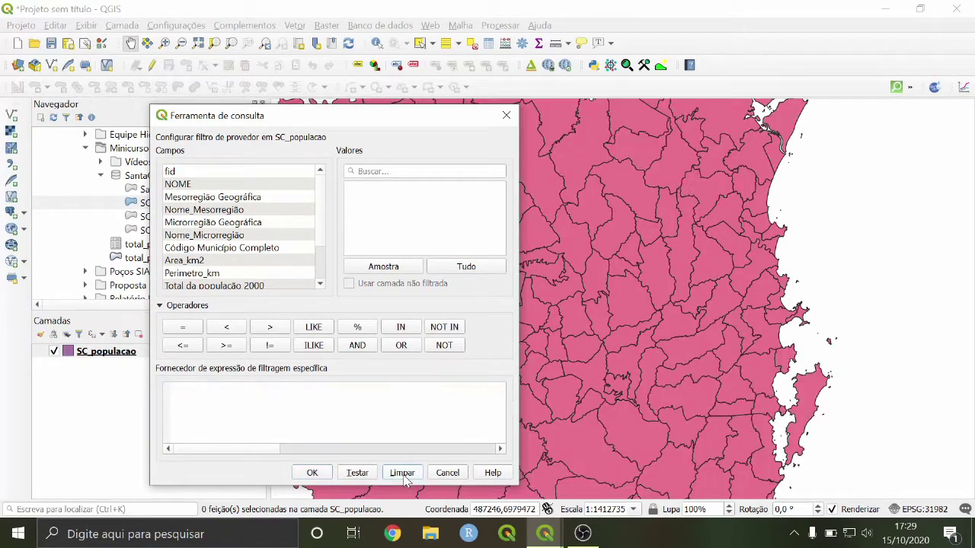
left_click(312, 474)
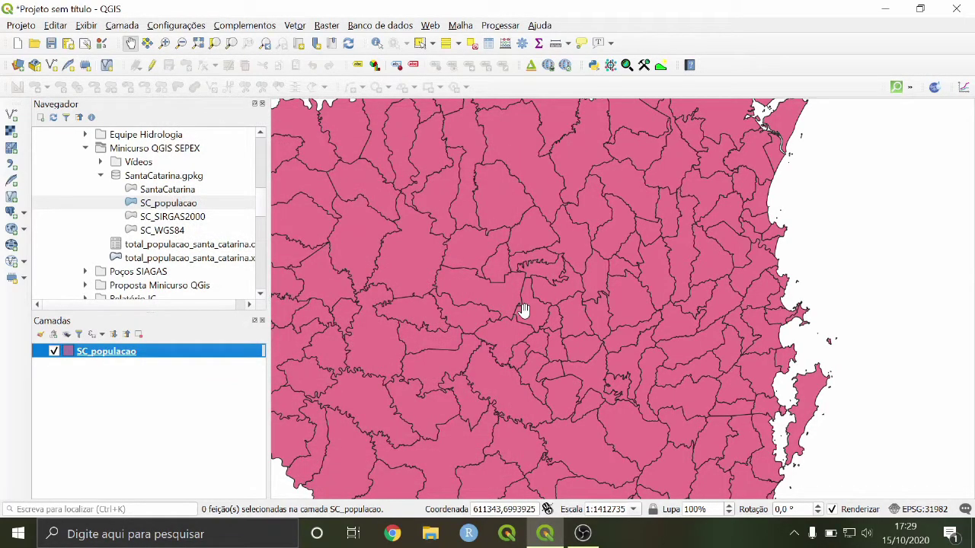
scroll(524, 311, "down", 2)
left_click_drag(485, 323, 611, 317)
scroll(636, 352, "up", 1)
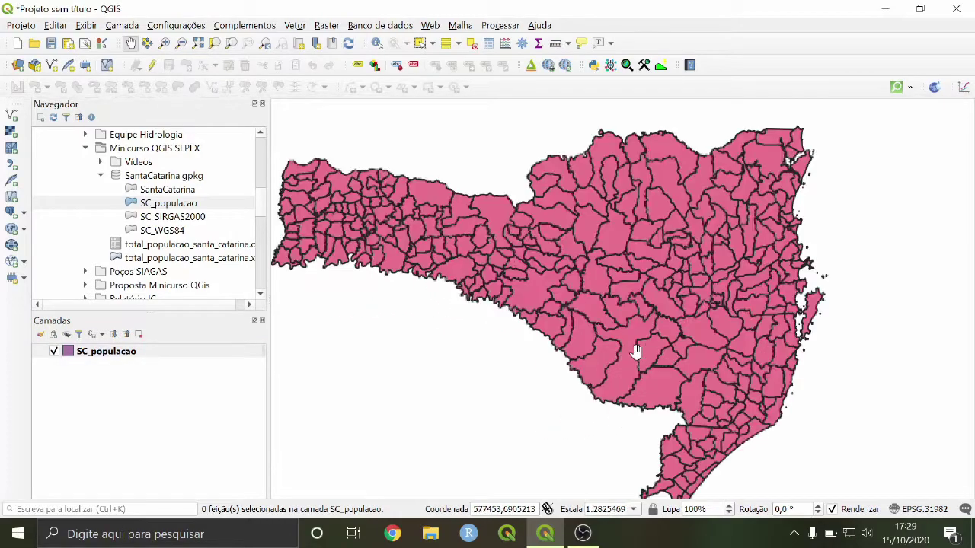
left_click_drag(636, 352, 677, 335)
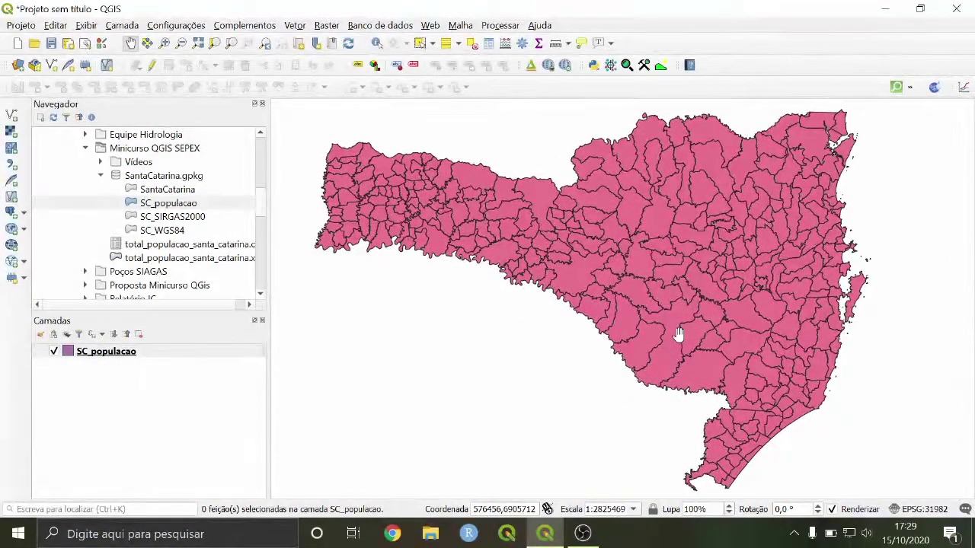